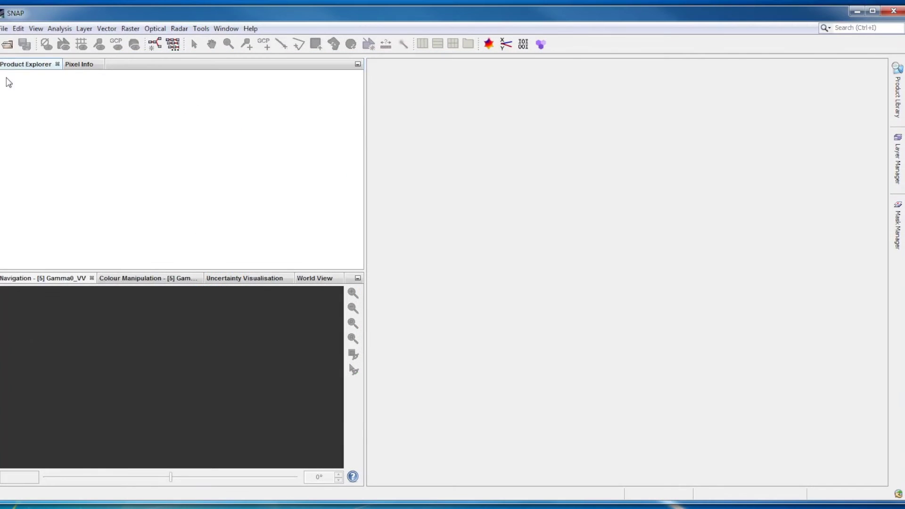
Open the Sentinel-1 product S1A_IW_GRDH_1SDV_20150513T100637_..._E274.zip from the Sentinel_RTC_SNAP folder.
left_click(5, 28)
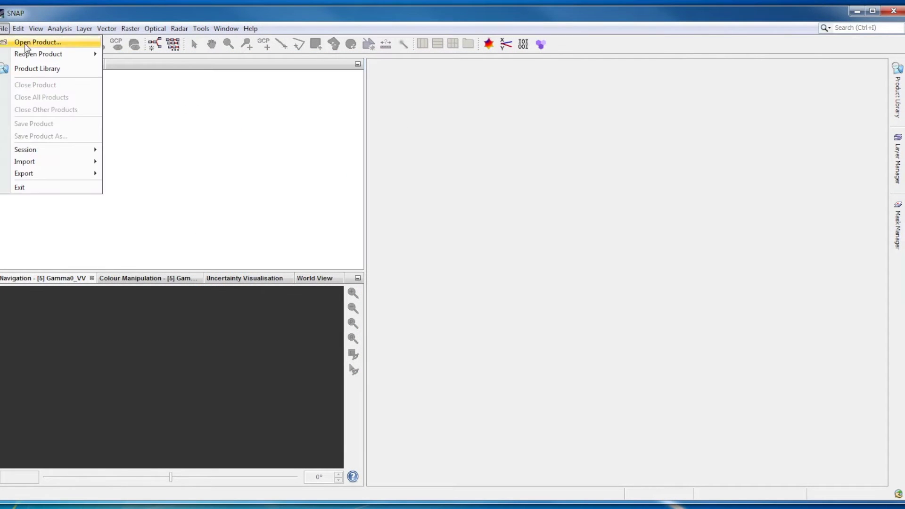
left_click(25, 43)
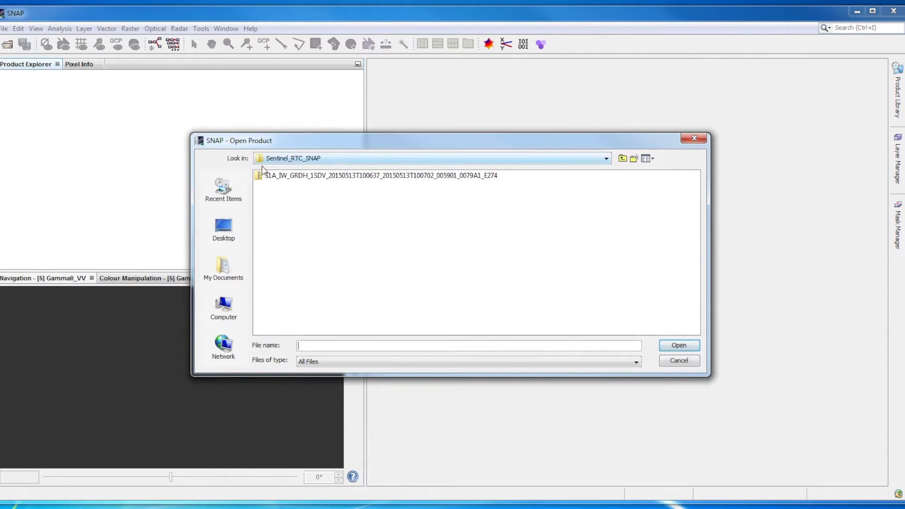
left_click(275, 178)
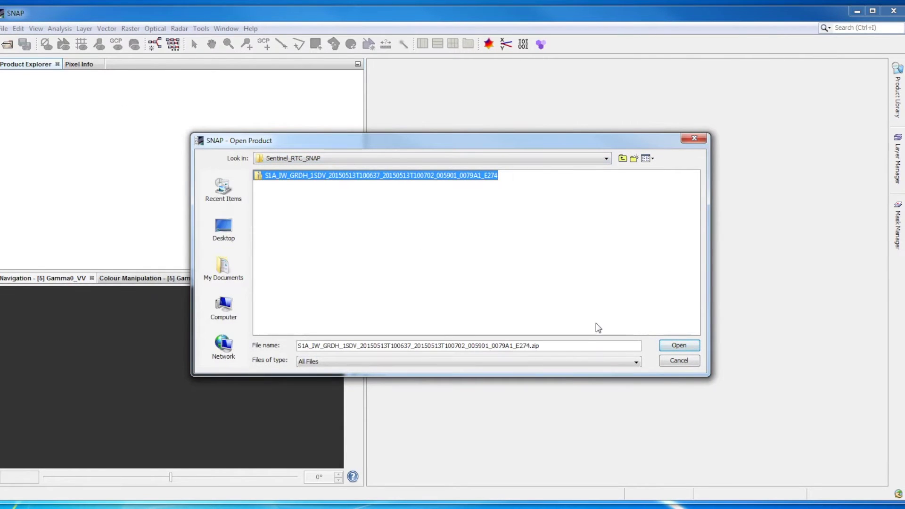
left_click(668, 346)
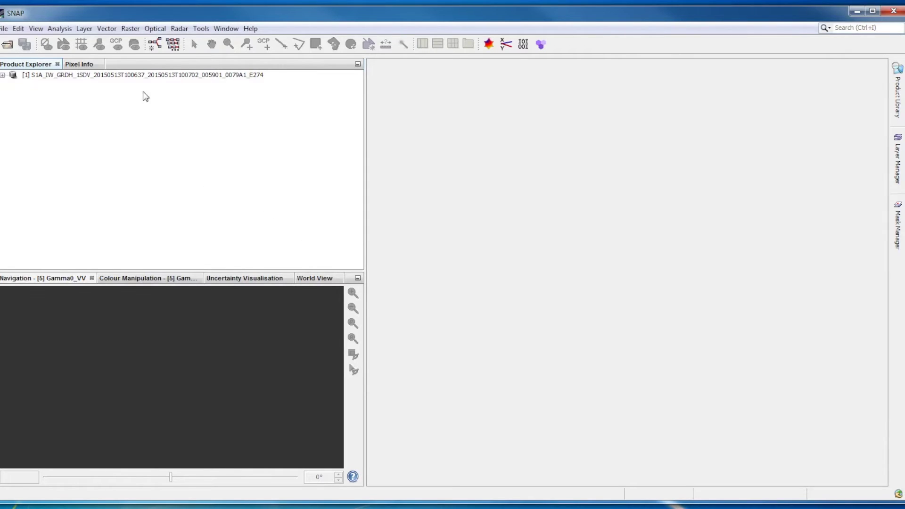
Apply Orbit File to product [1], creating the _Orb product [2] in BEAM-DIMAP.
left_click(145, 78)
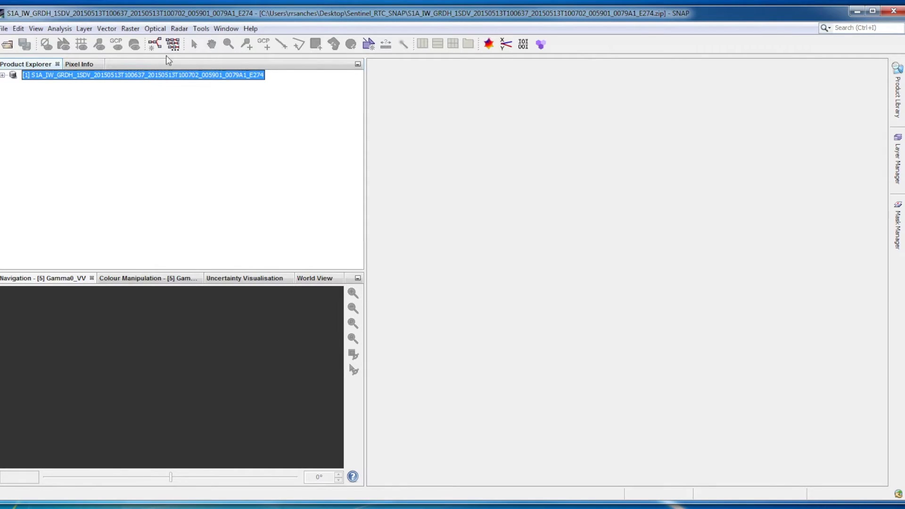
left_click(176, 30)
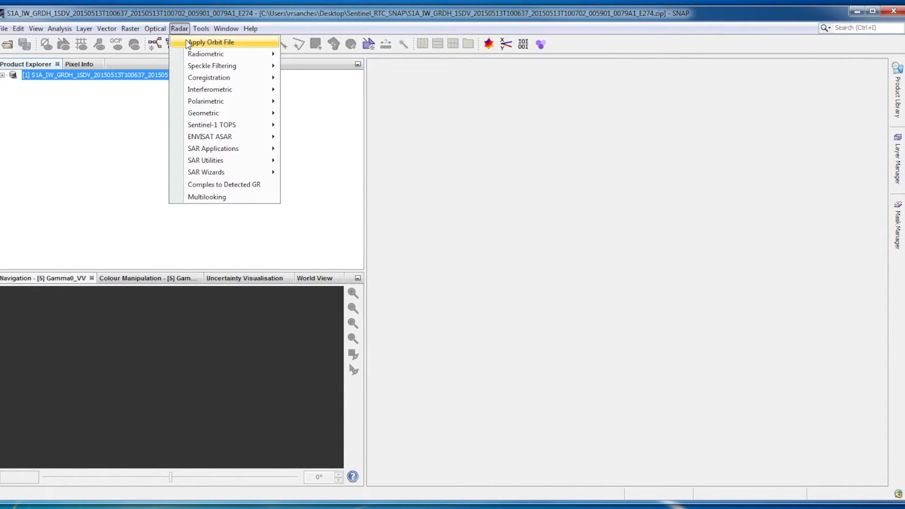
left_click(186, 42)
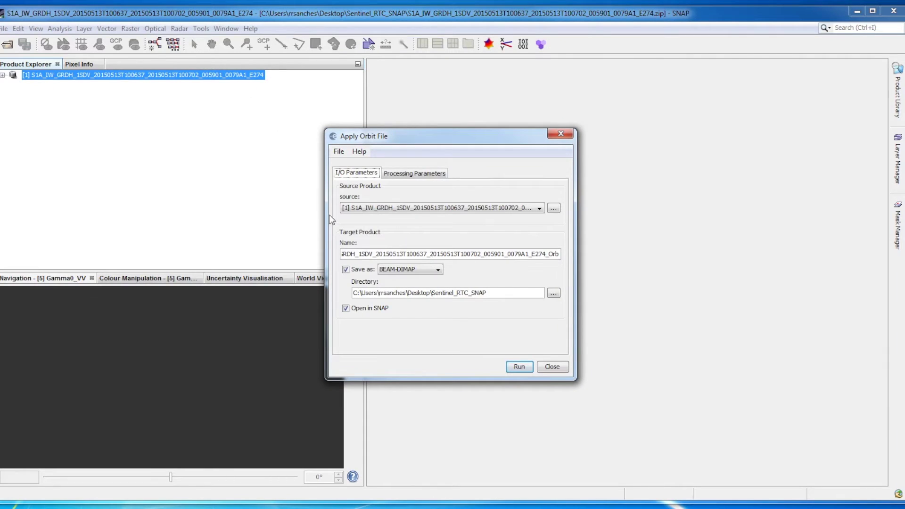
left_click(511, 368)
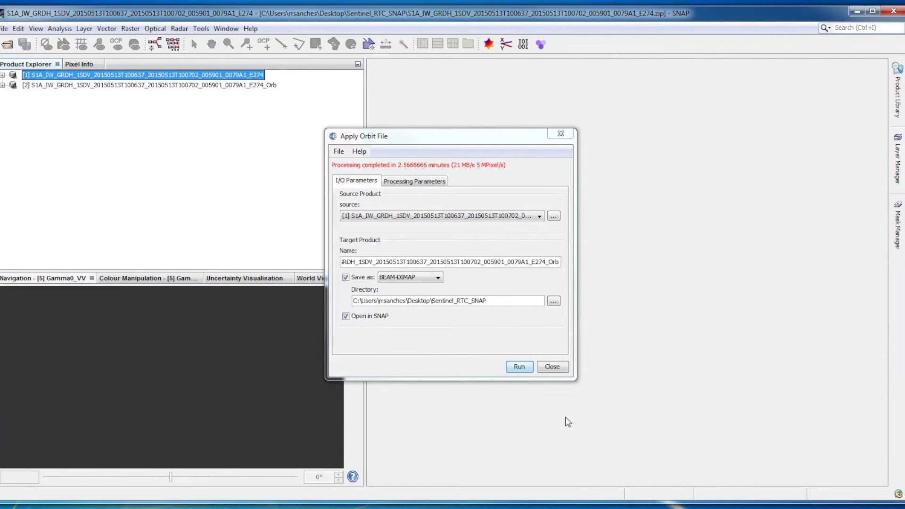
left_click(553, 368)
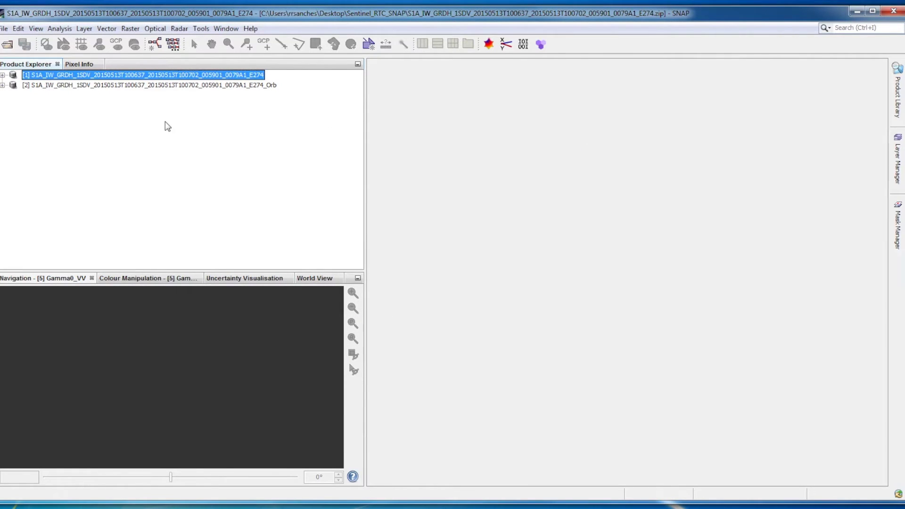
Bring up the Radiometric Calibrate operator for orbit-corrected product [2].
left_click(147, 85)
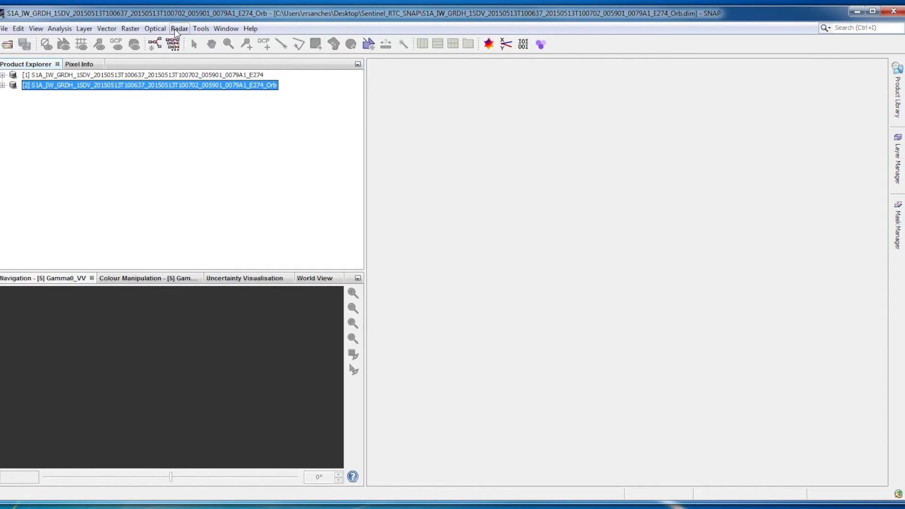
left_click(175, 30)
mouse_move(233, 55)
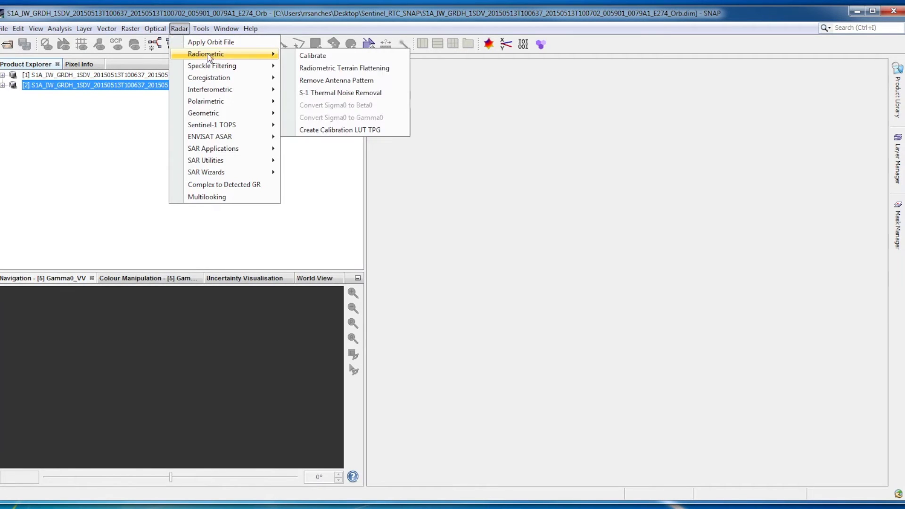
left_click(298, 55)
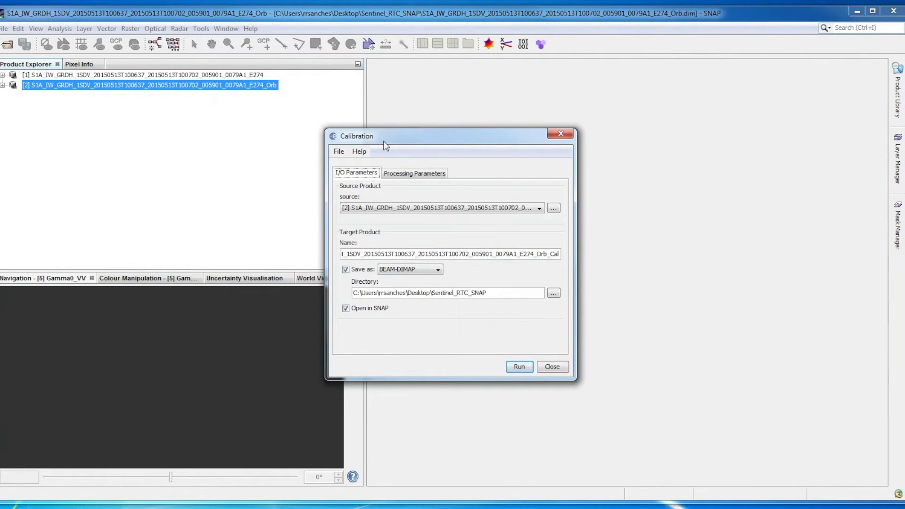
Calibrate VV only, outputting beta0 instead of sigma0, producing the _Orb_Cal product [3].
left_click(400, 173)
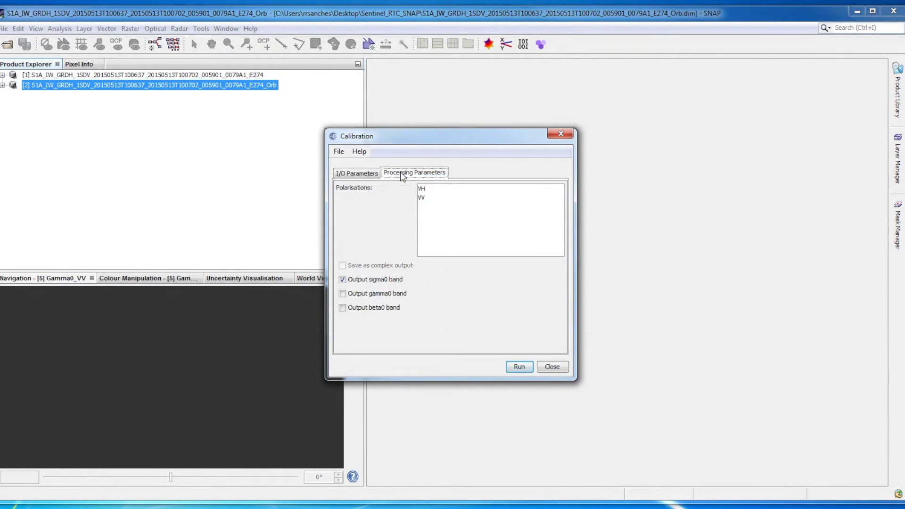
left_click(421, 198)
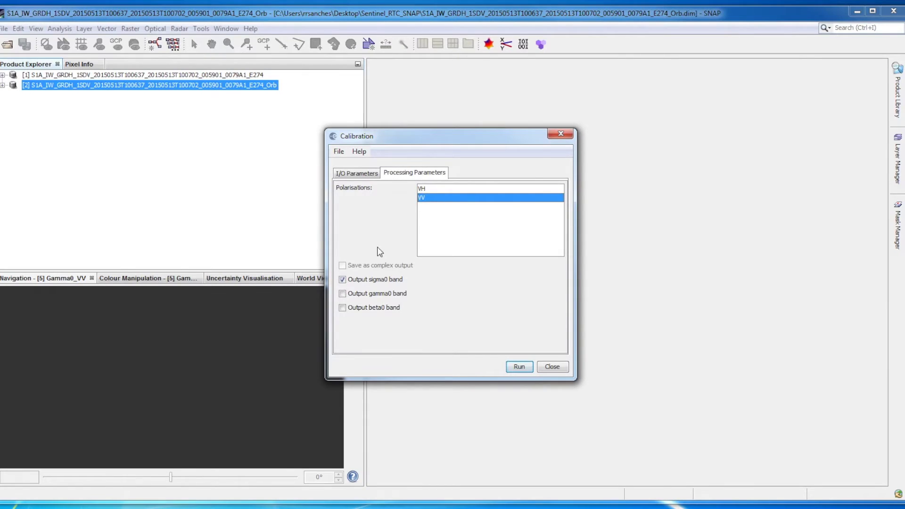
left_click(342, 283)
left_click(342, 281)
left_click(343, 309)
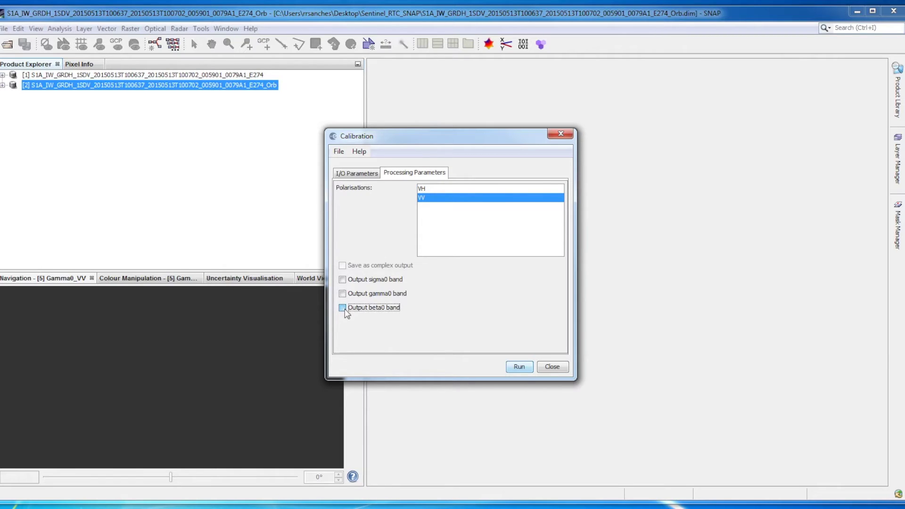
left_click(343, 309)
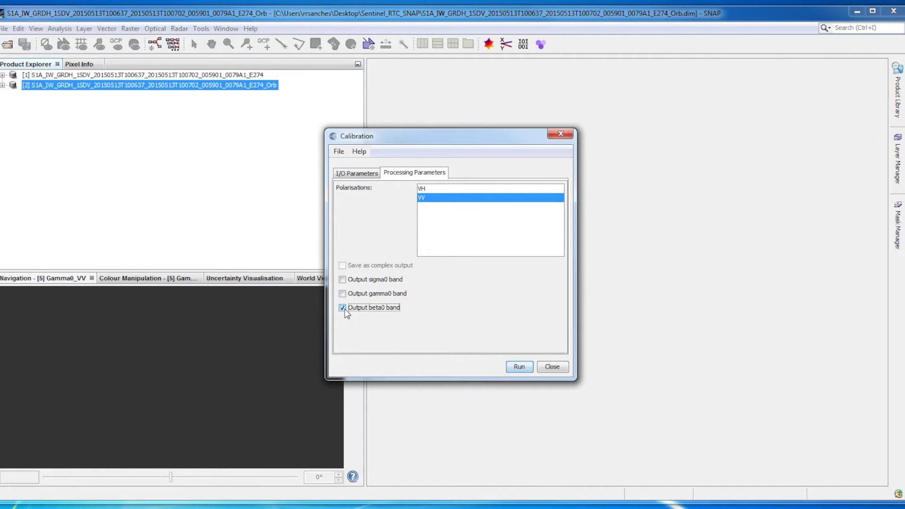
left_click(519, 368)
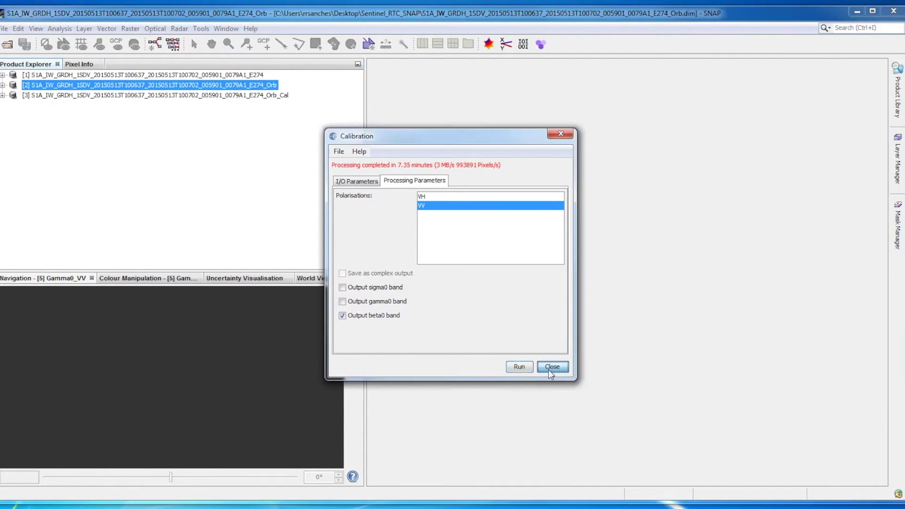
left_click(551, 370)
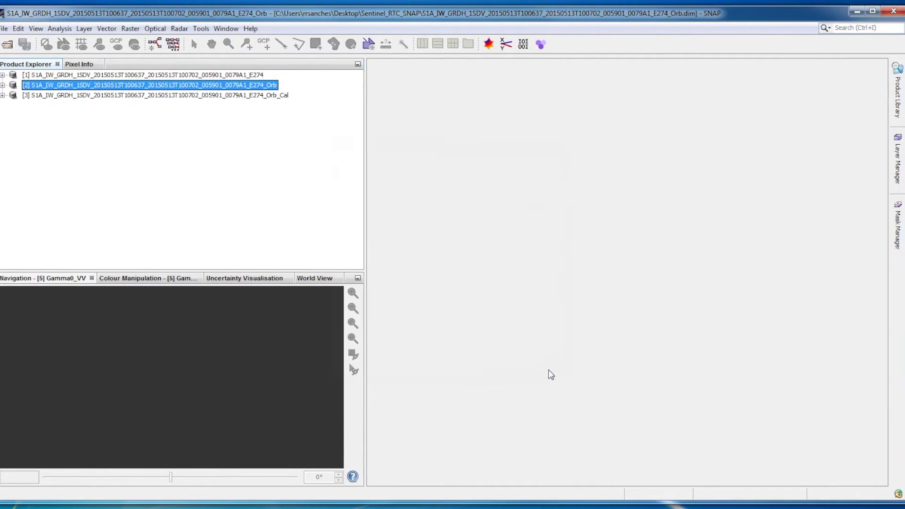
Run Radiometric Terrain Flattening on product [3] with the SRTM 3Sec DEM, producing _Orb_Cal_TF.
left_click(158, 97)
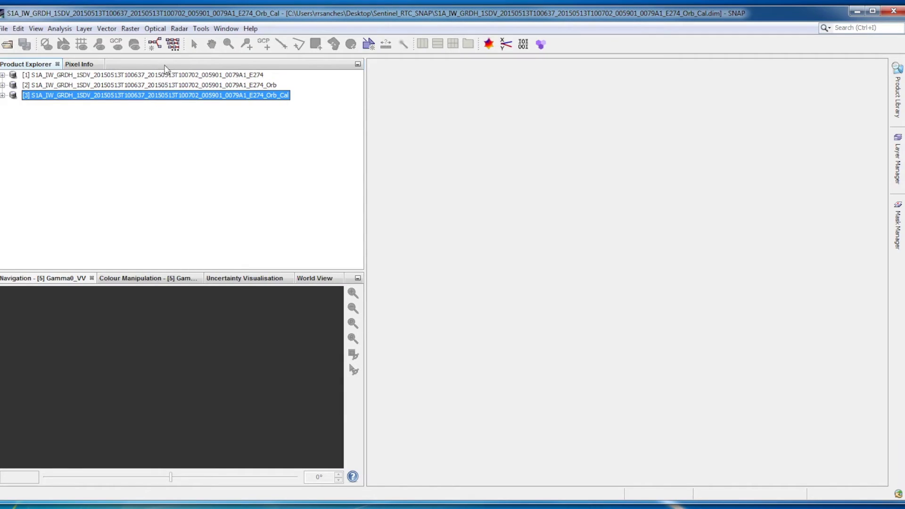
left_click(179, 29)
mouse_move(196, 55)
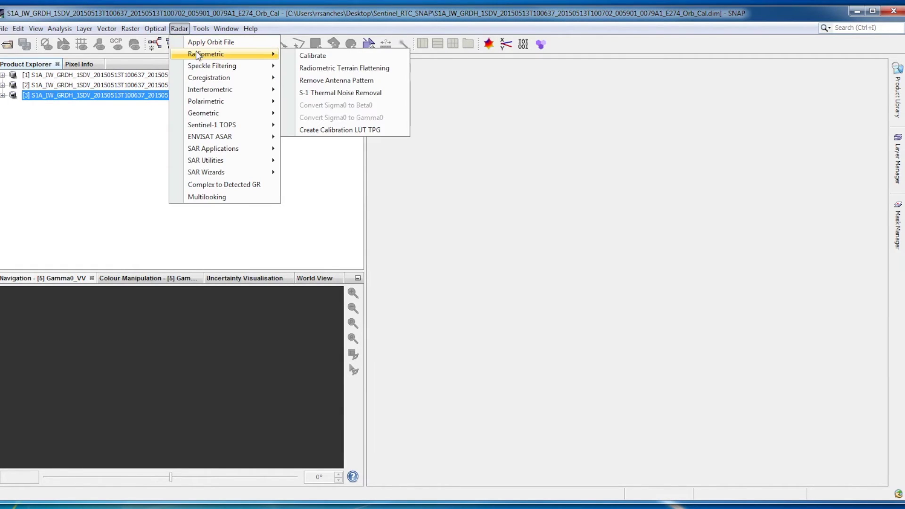
left_click(309, 69)
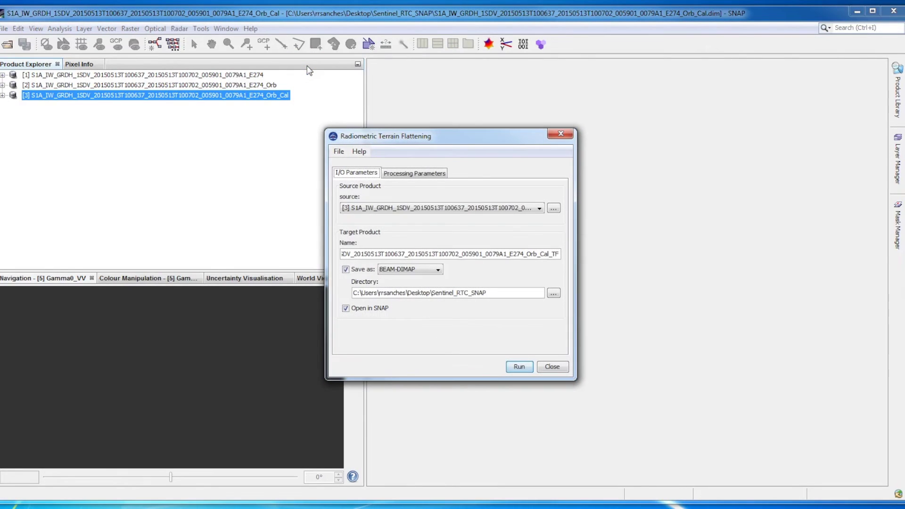
left_click(413, 175)
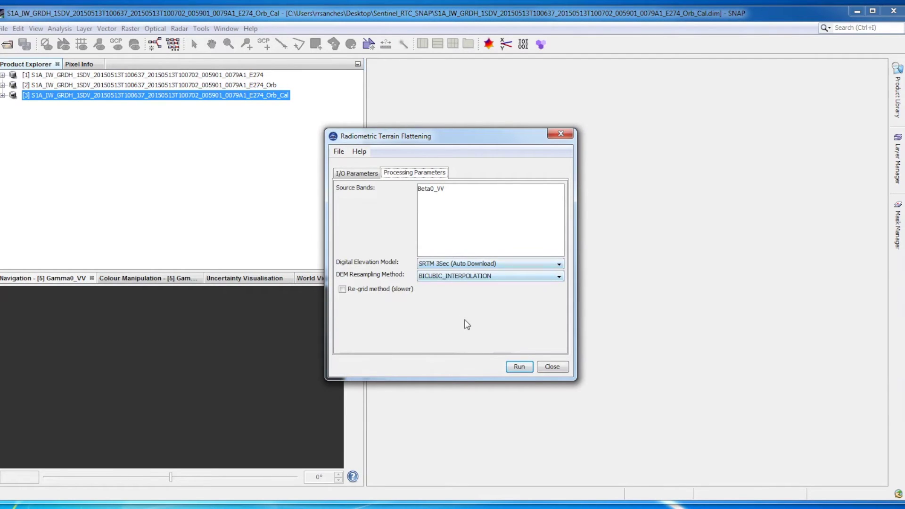
left_click(509, 367)
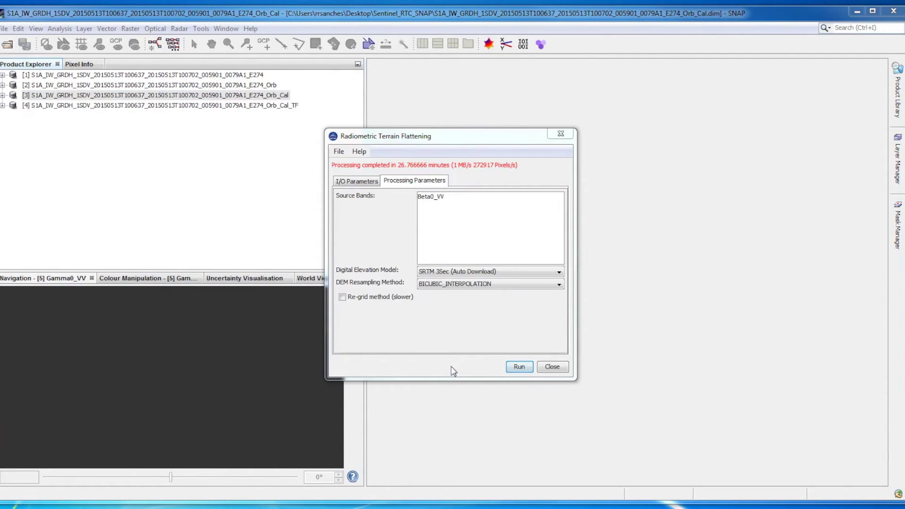
left_click(550, 367)
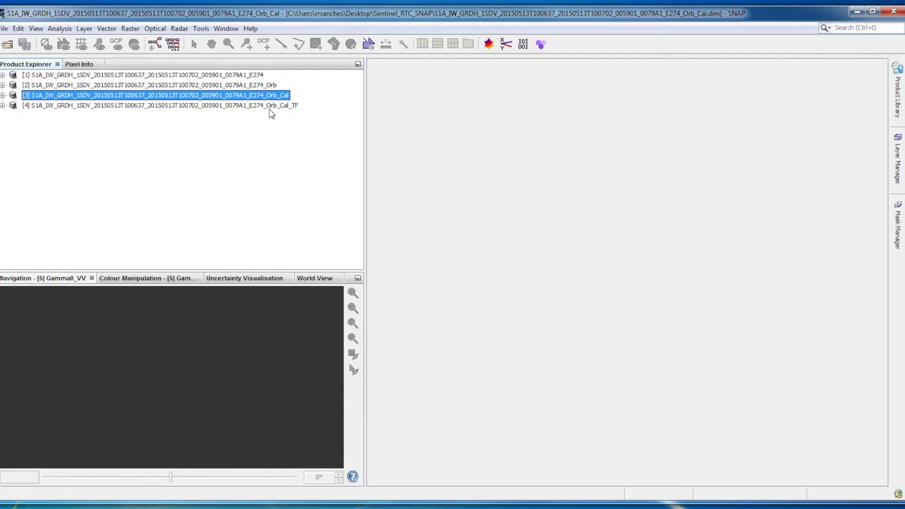
Open Range-Doppler Terrain Correction for the _Orb_Cal_TF product and its map projection settings.
left_click(271, 106)
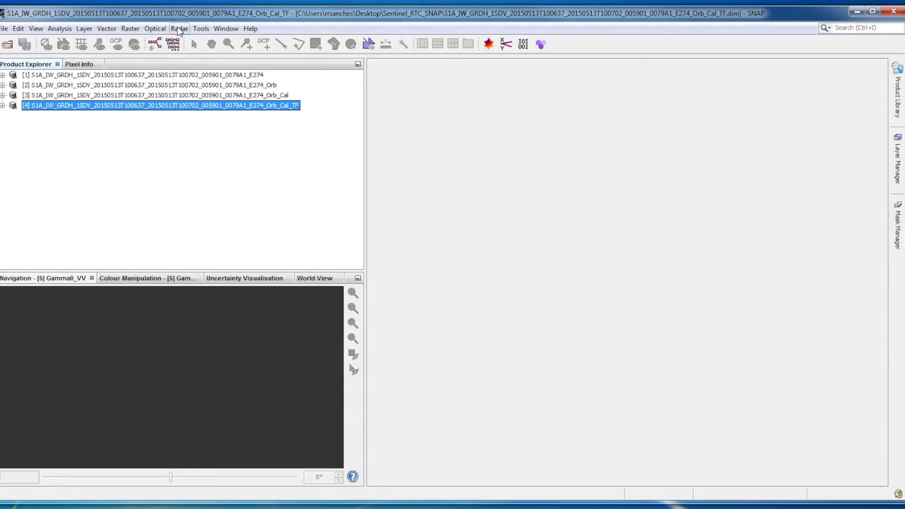
left_click(179, 30)
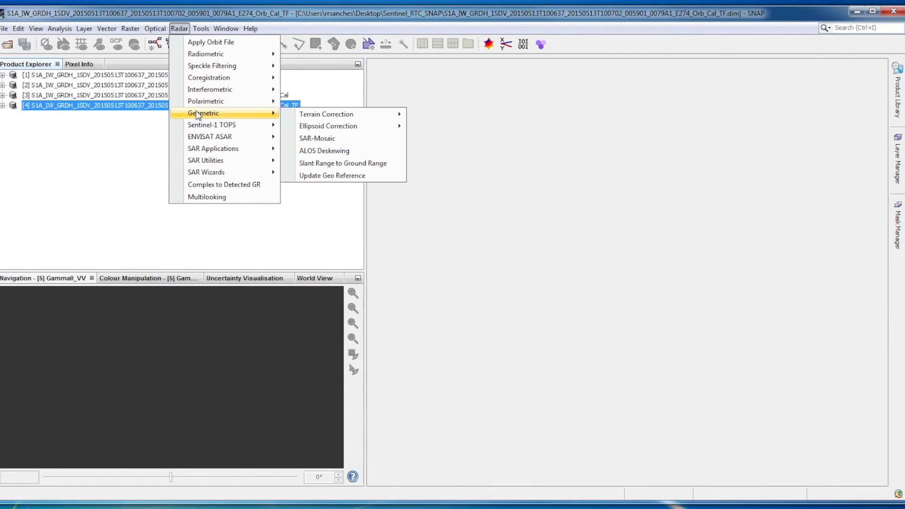
mouse_move(271, 114)
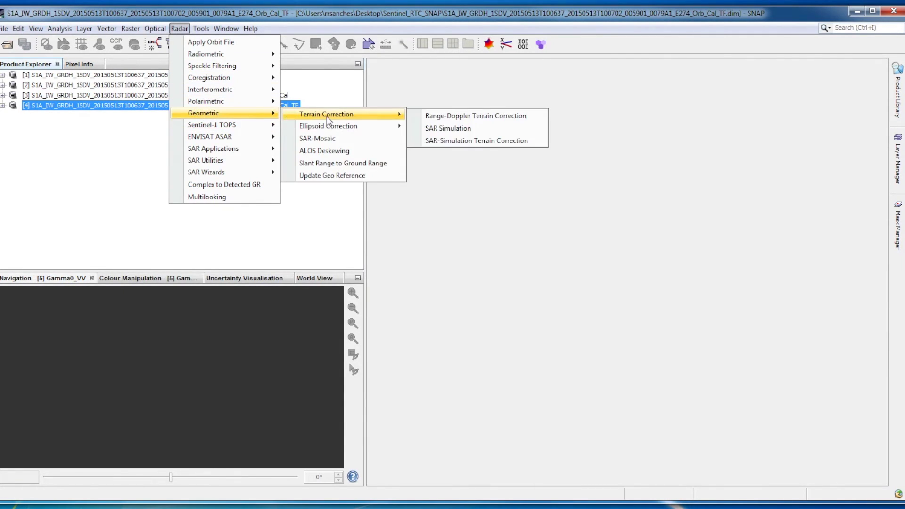
left_click(445, 118)
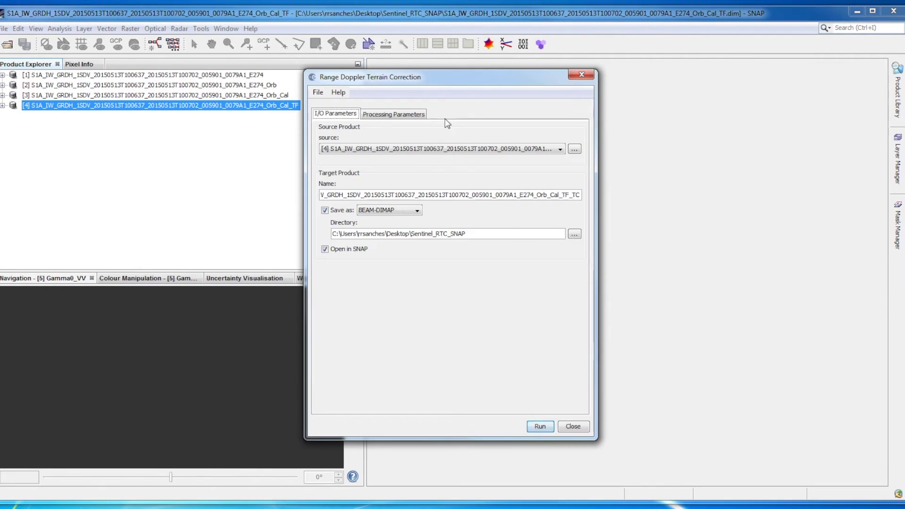
left_click(417, 118)
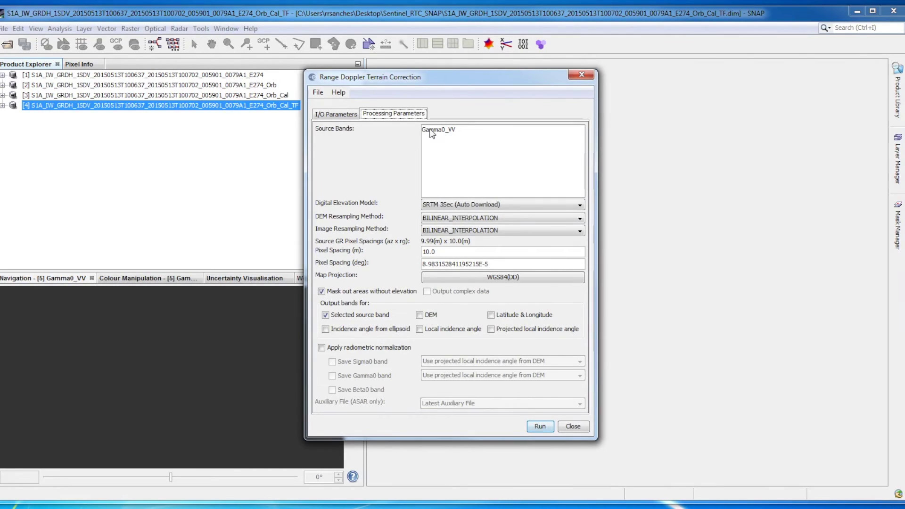
left_click(471, 276)
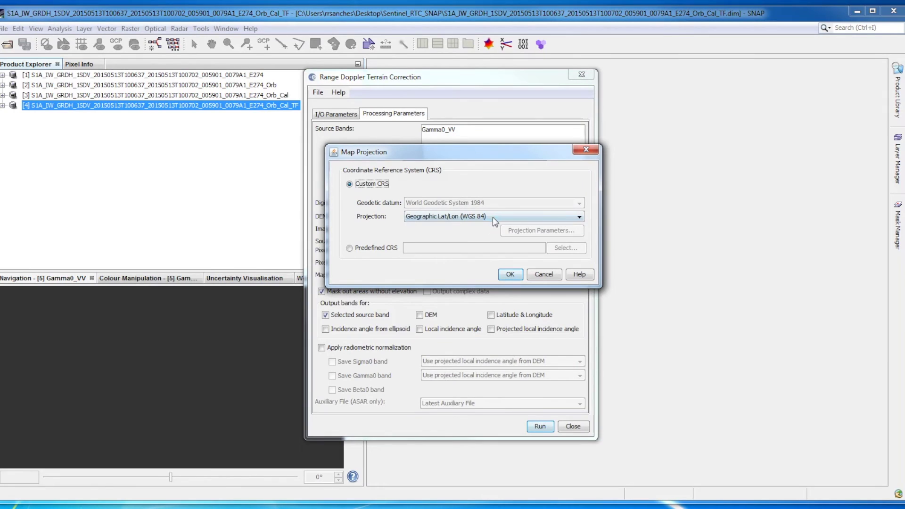
Set the projection to automatic UTM / WGS 84 and run terrain correction, producing _Orb_Cal_TF_TC.
left_click(494, 217)
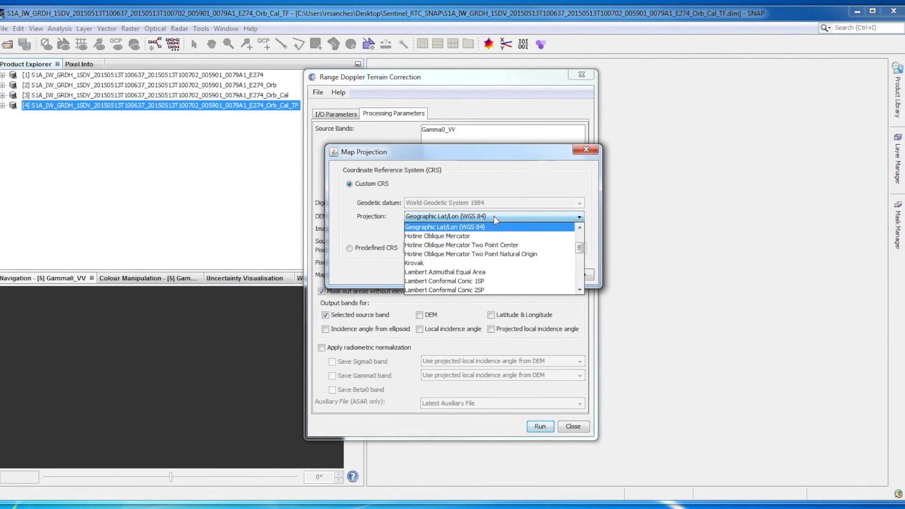
left_click_drag(580, 251, 579, 281)
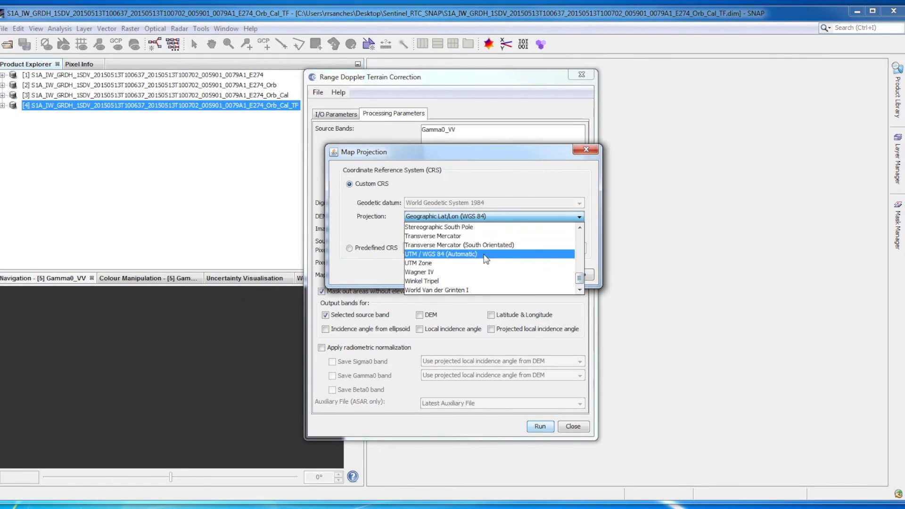
left_click(485, 254)
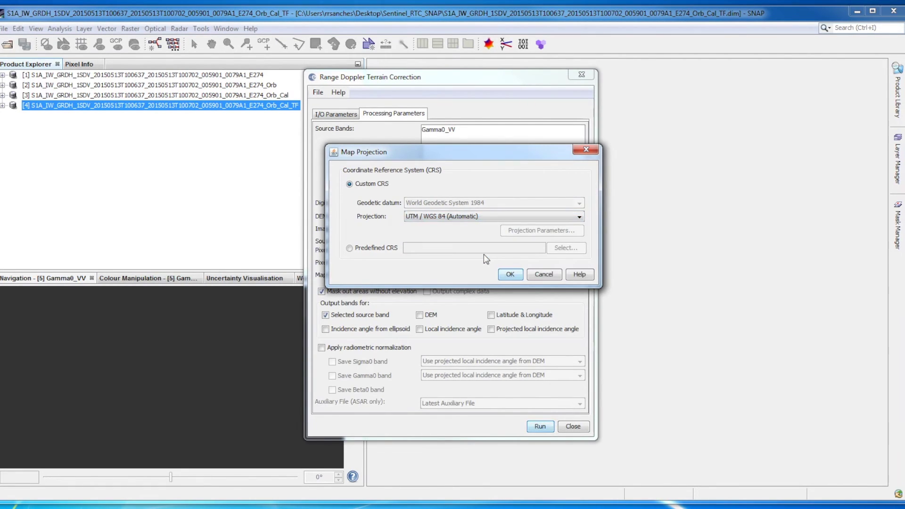
left_click(510, 275)
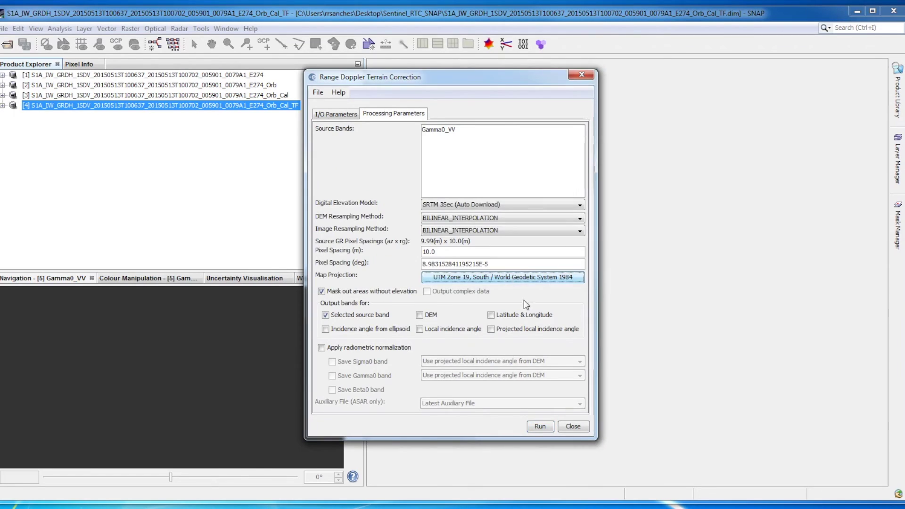
left_click(533, 427)
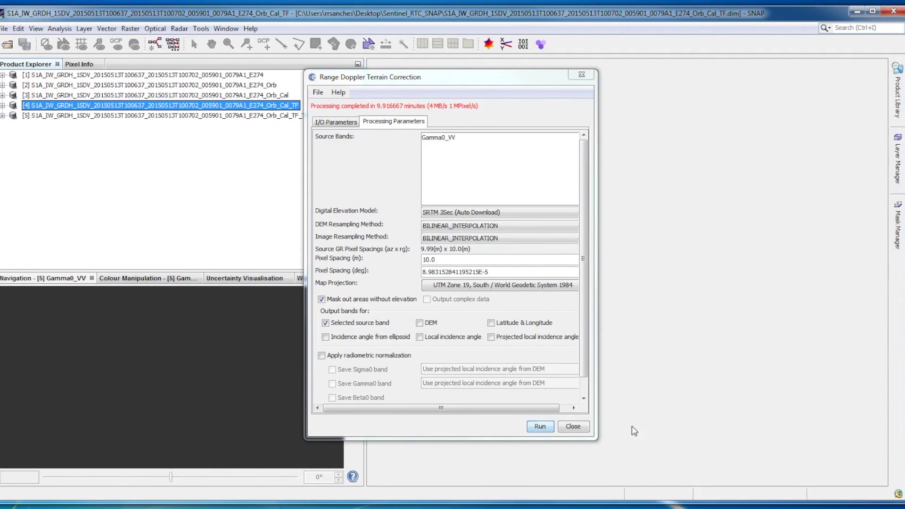
left_click(584, 427)
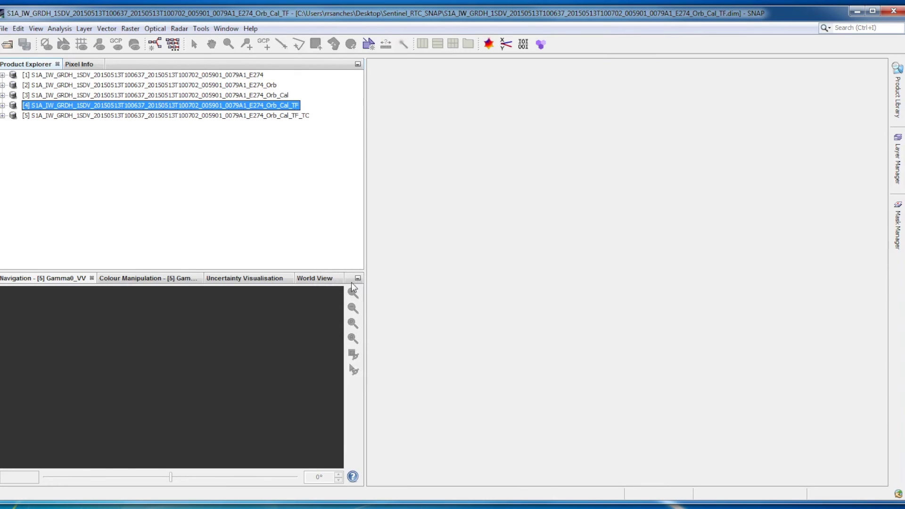
Expand product [5] and its Bands folder, then open Gamma0_VV in an image view.
left_click(237, 117)
double_click(237, 117)
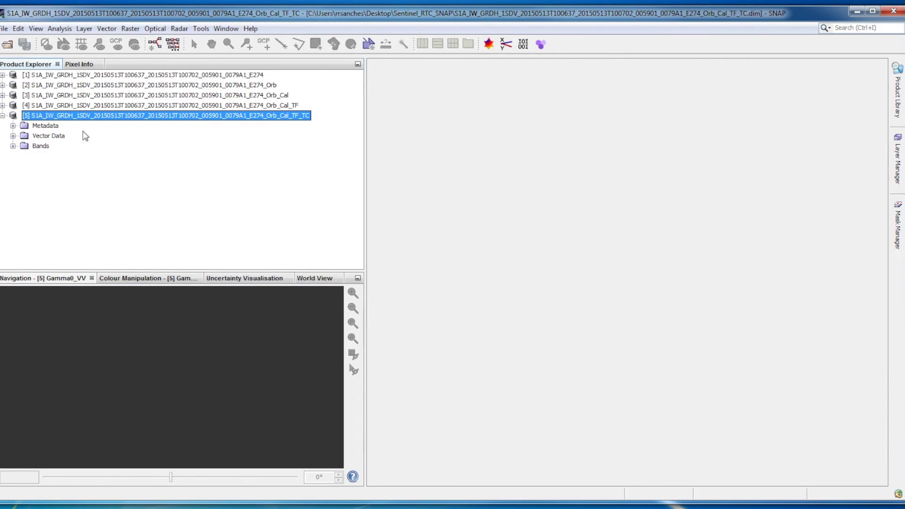
left_click(43, 146)
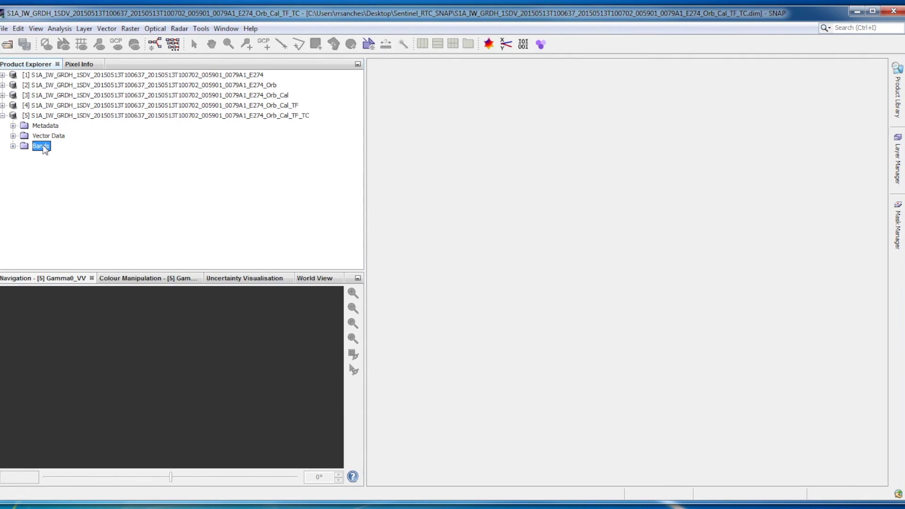
double_click(43, 147)
double_click(50, 158)
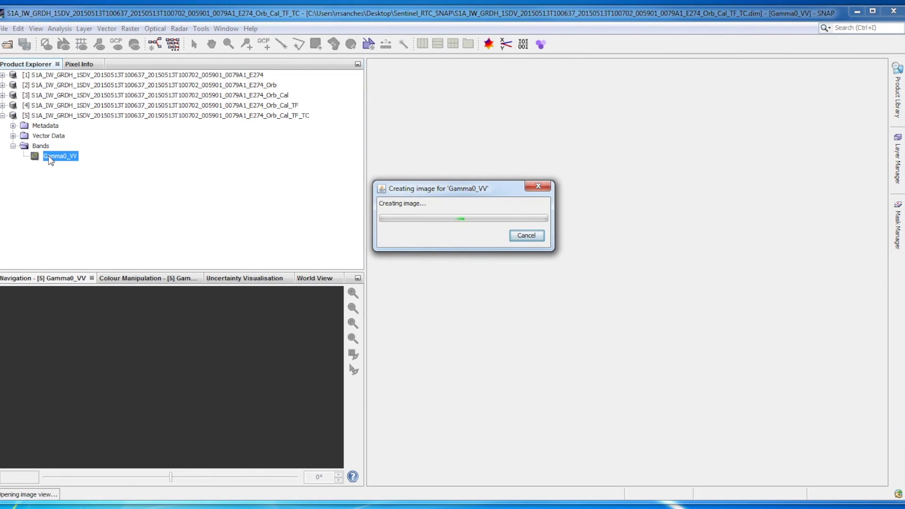